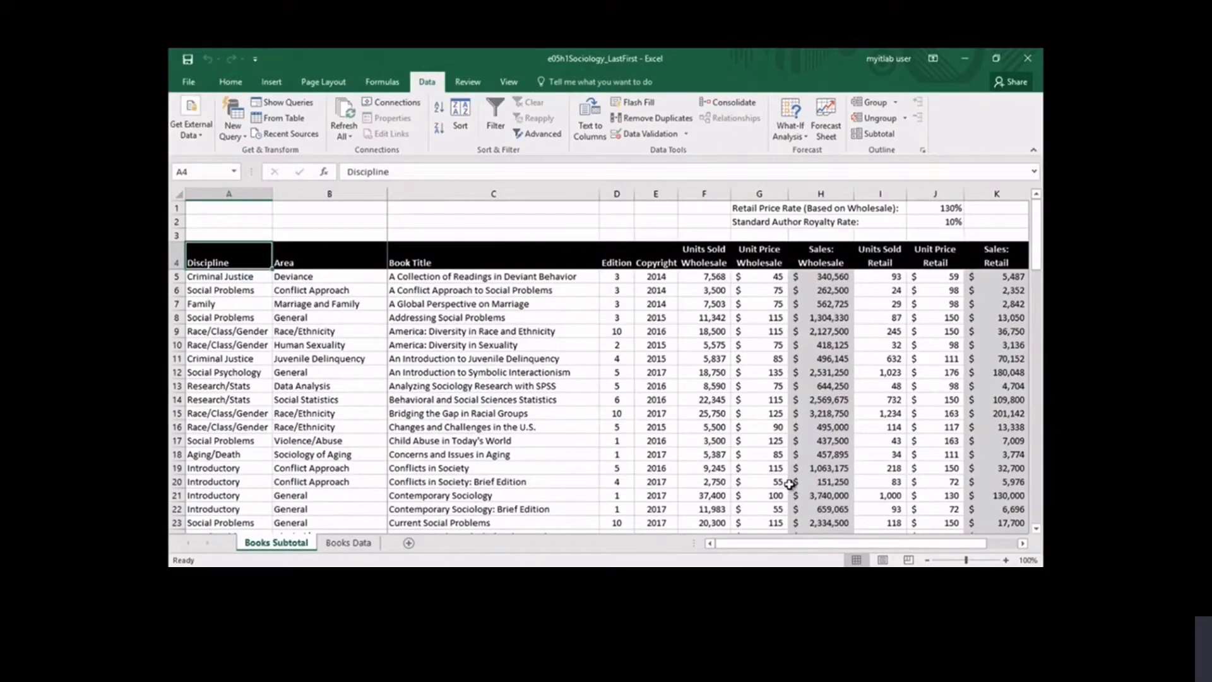
Sort the book list by Discipline and, as a second level, by Area, both by values from A to Z.
click(466, 116)
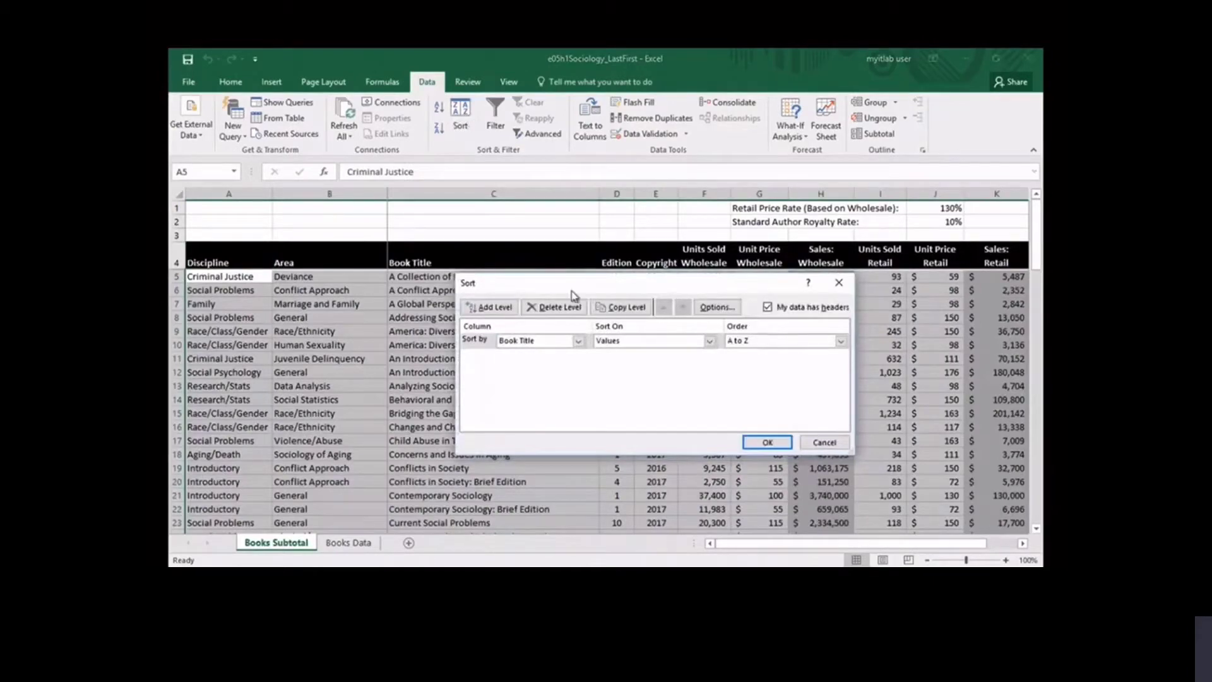
click(578, 341)
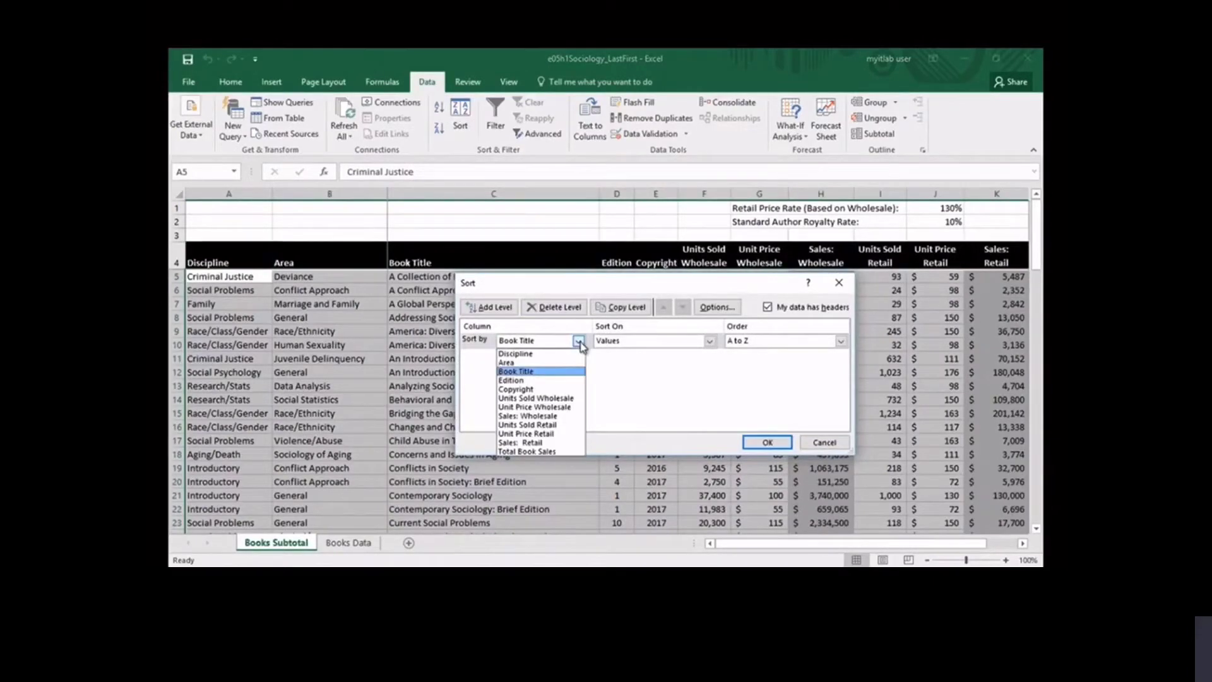
click(573, 354)
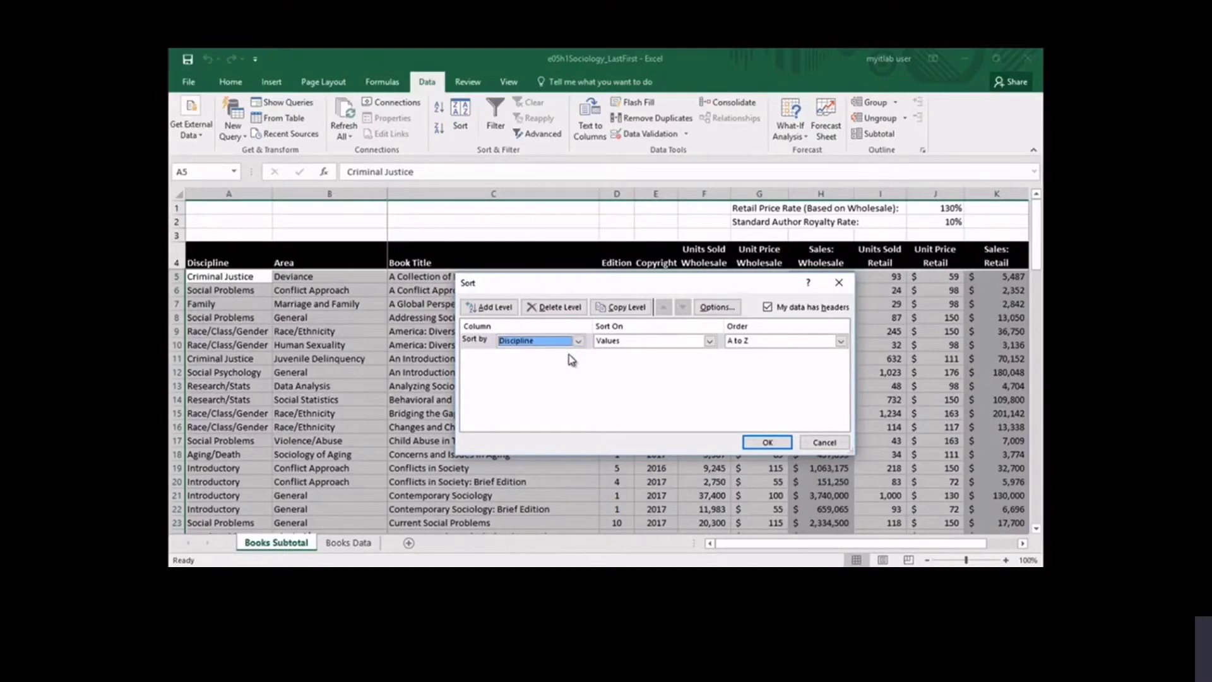
click(492, 307)
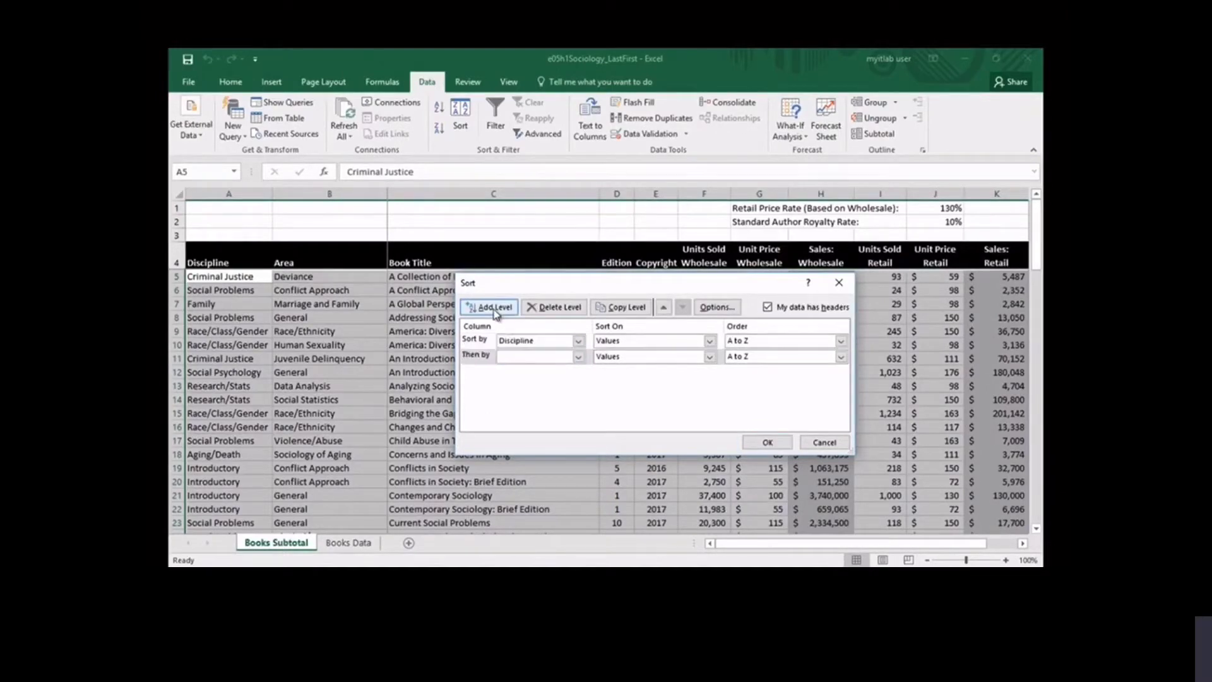
click(578, 357)
click(563, 379)
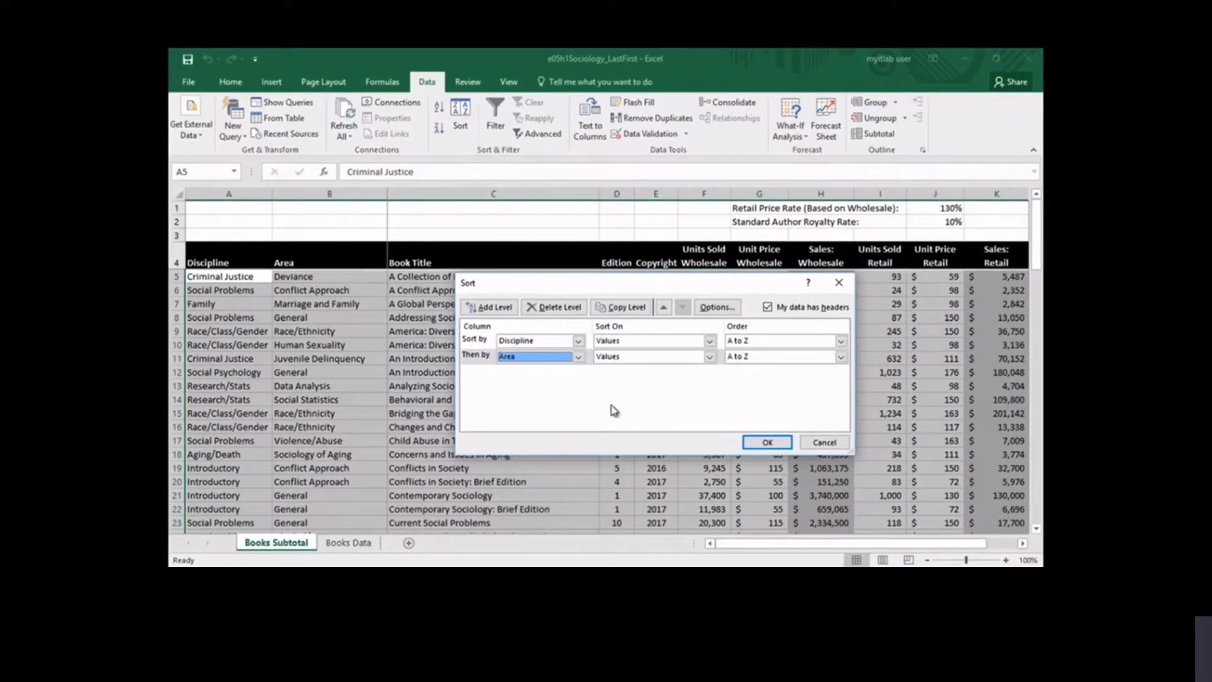
click(767, 442)
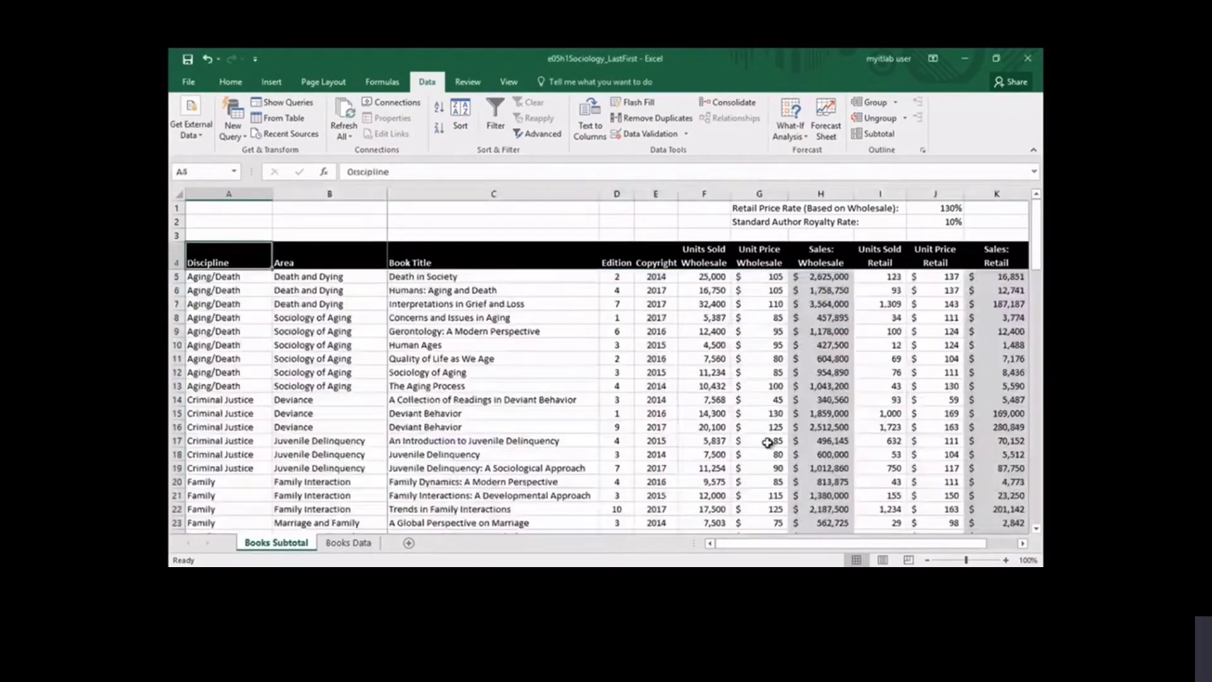
Add Sum subtotals at each change in Discipline for Sales: Wholesale, Sales: Retail and Total Book Sales.
click(884, 134)
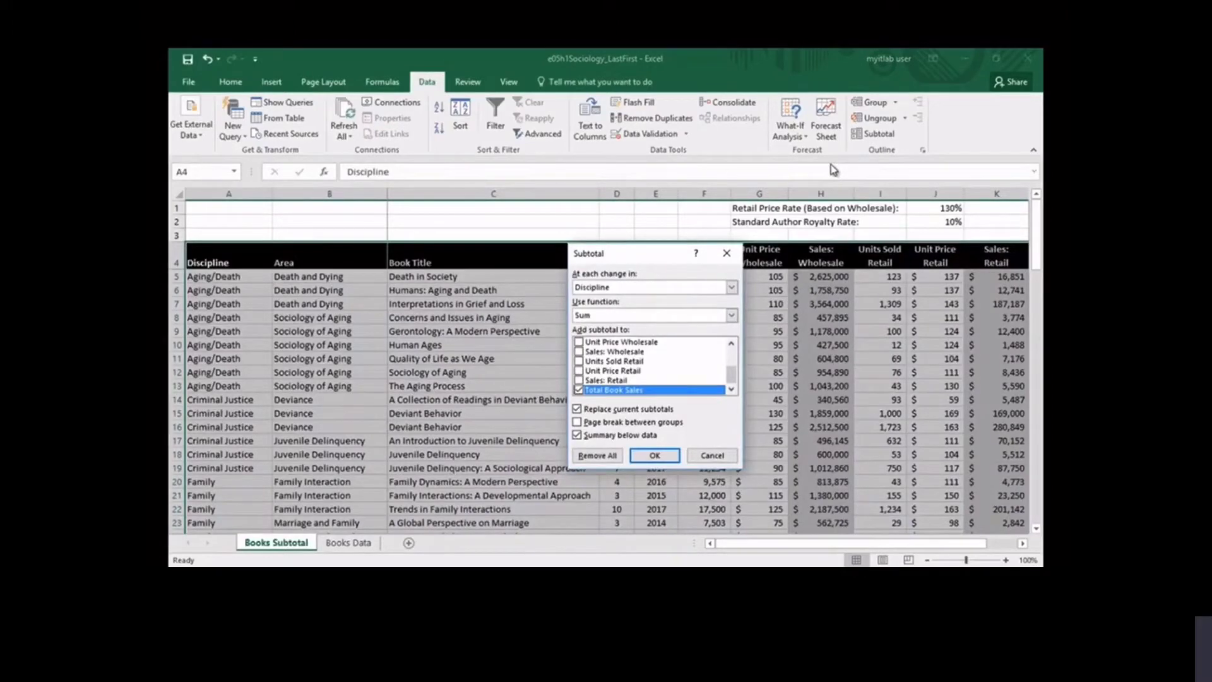
click(580, 352)
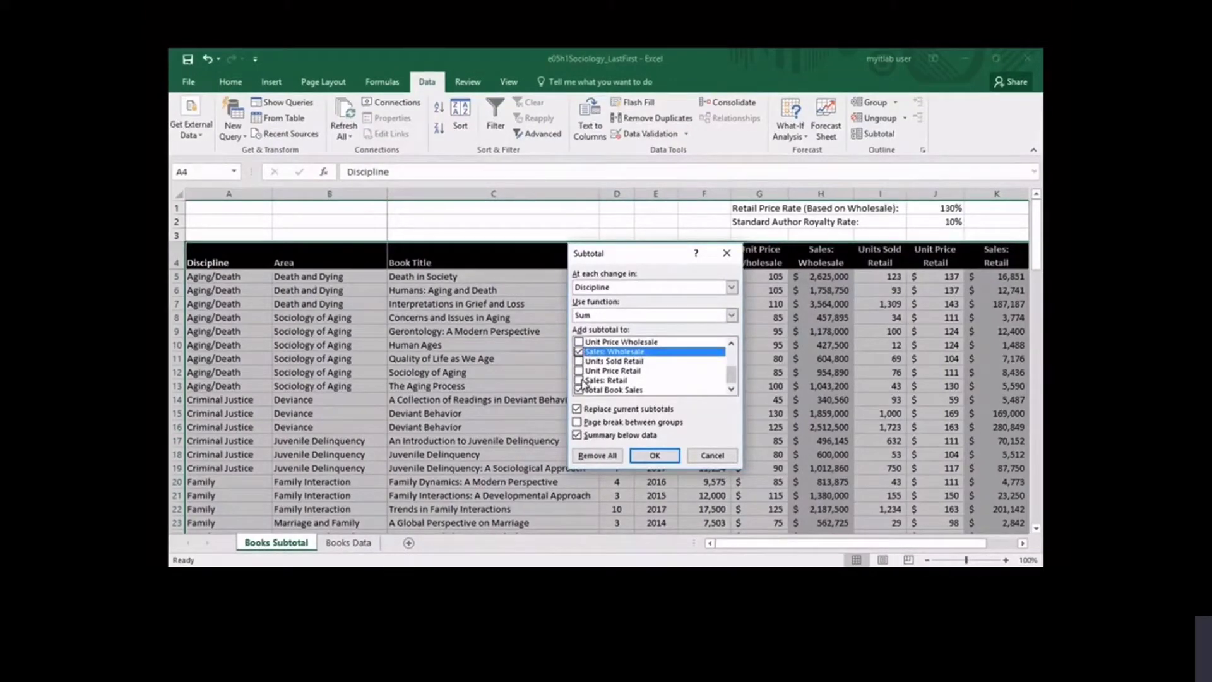
click(580, 381)
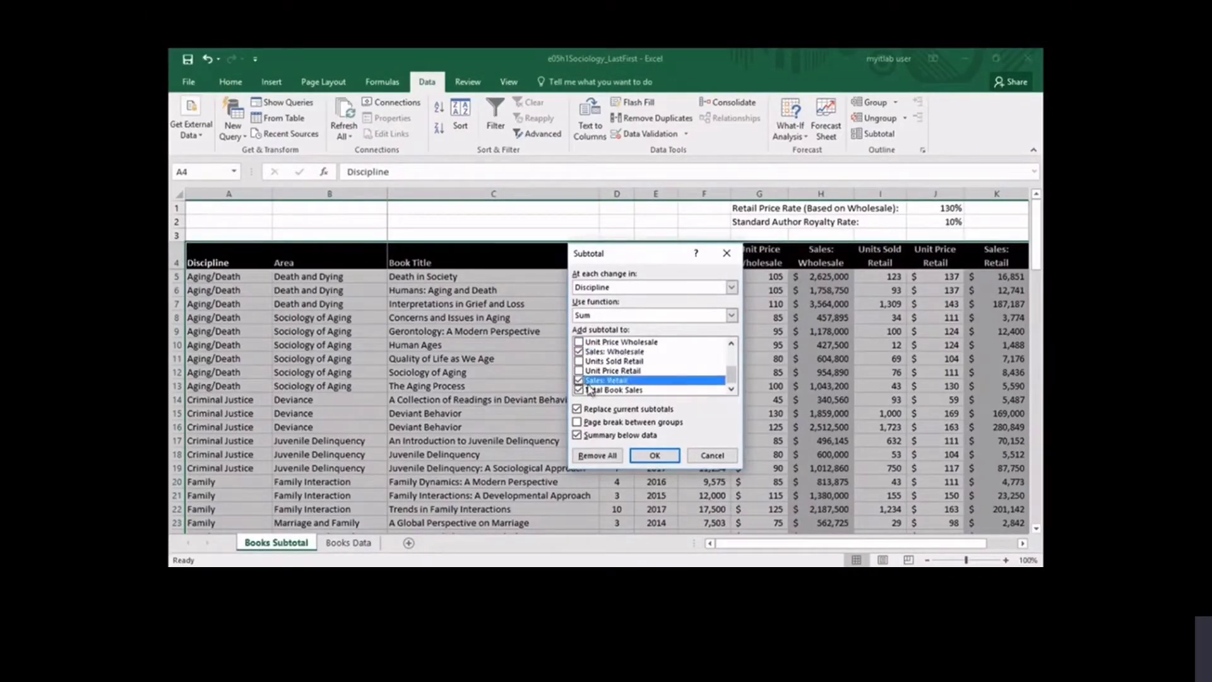
click(654, 456)
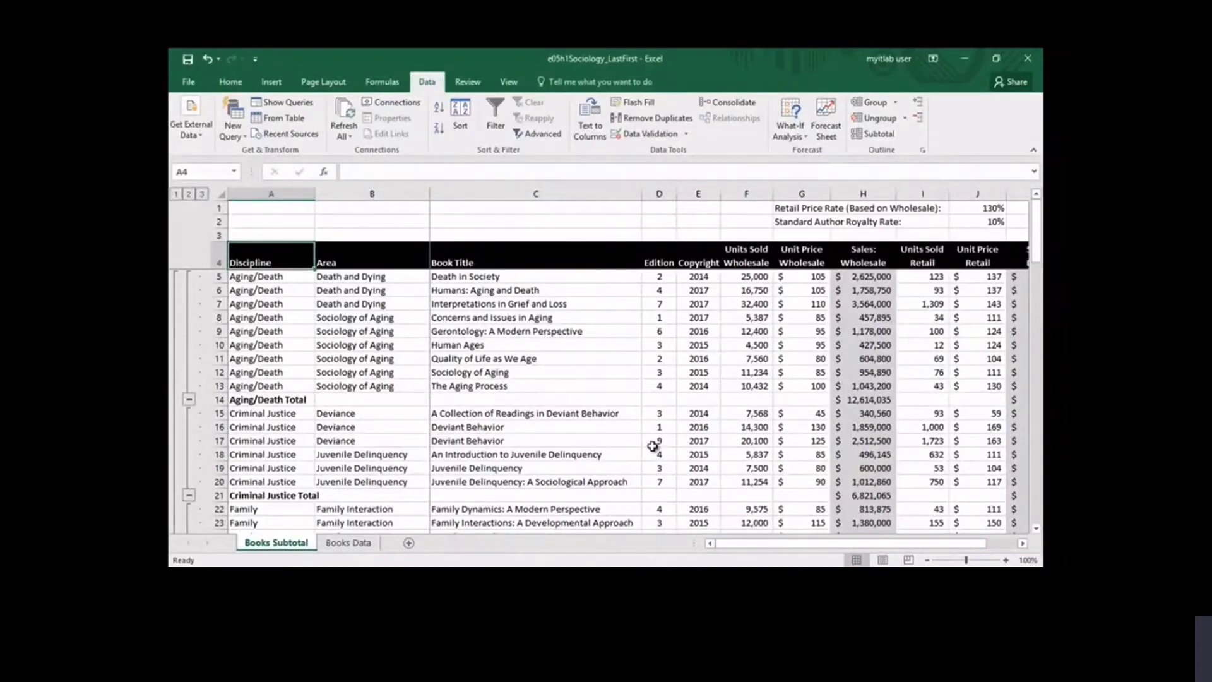
Review the discipline subtotal rows across the sales columns and inspect the Aging/Death subtotal formula for Total Book Sales.
scroll(654, 447, down, 7)
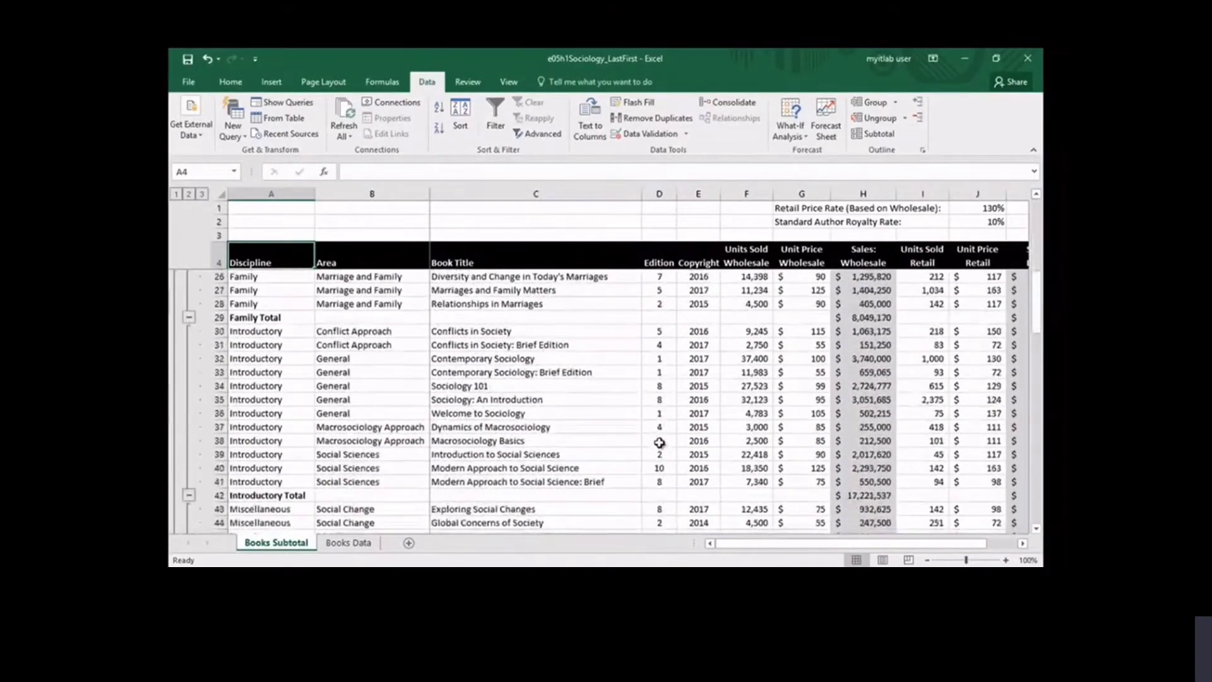
scroll(659, 443, down, 4)
drag(728, 547, 748, 543)
scroll(746, 444, up, 1)
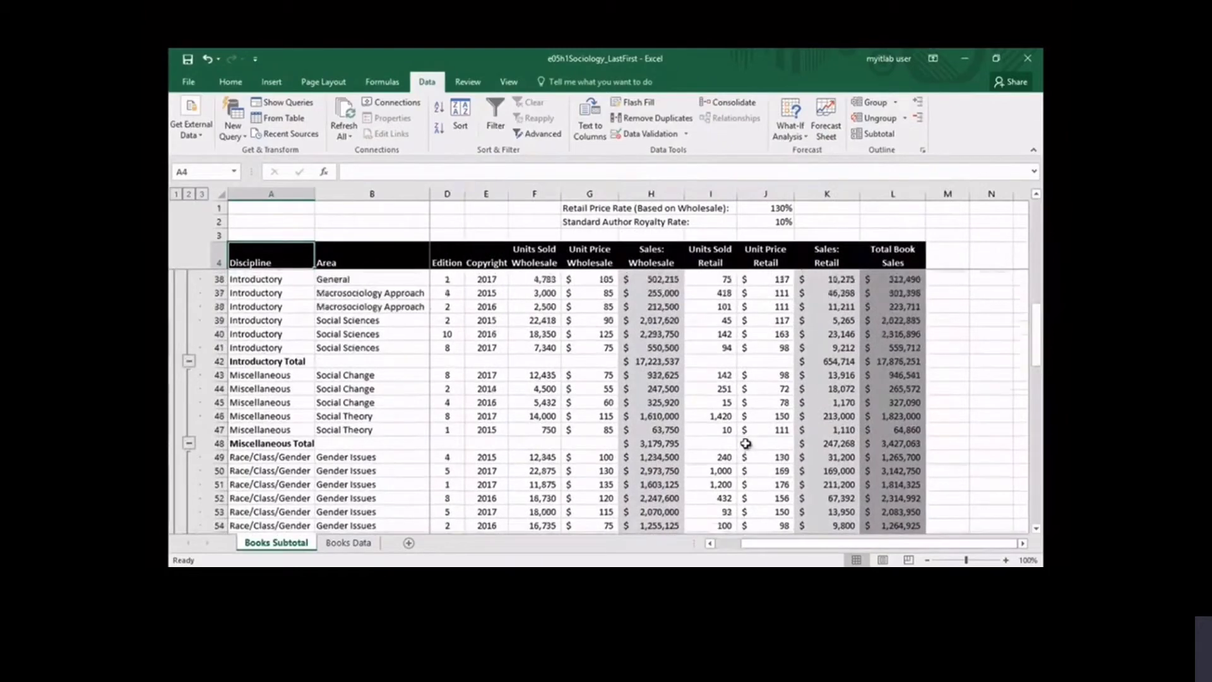
scroll(745, 444, up, 9)
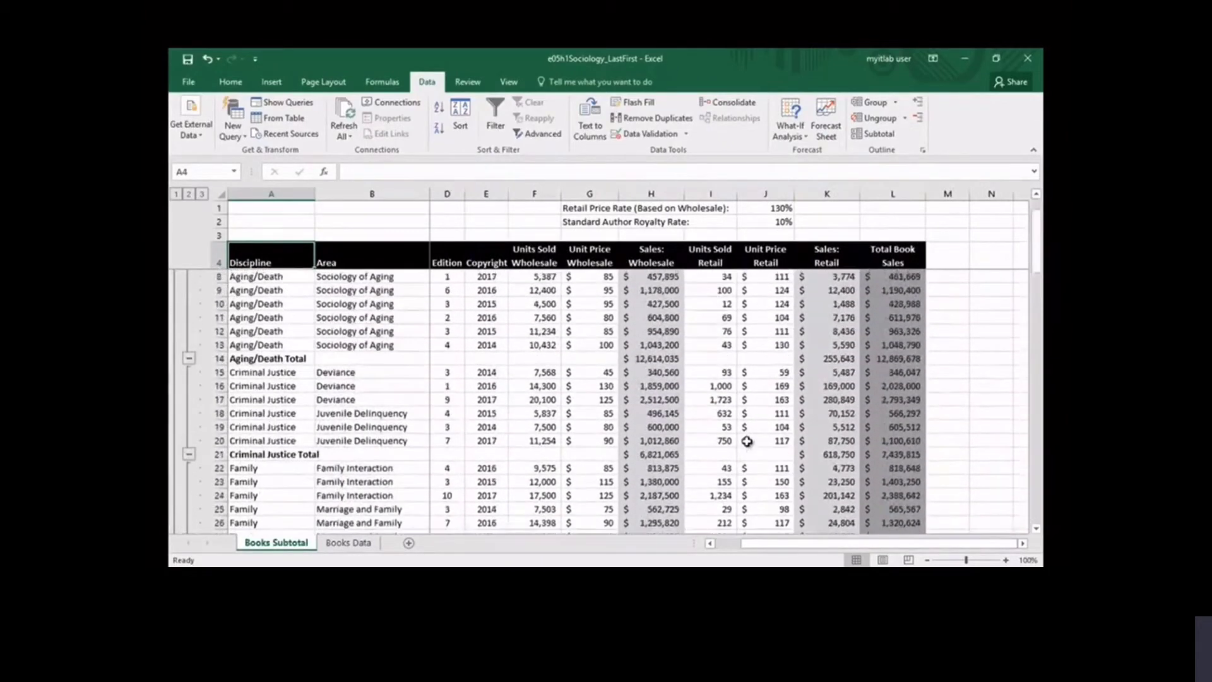
click(876, 358)
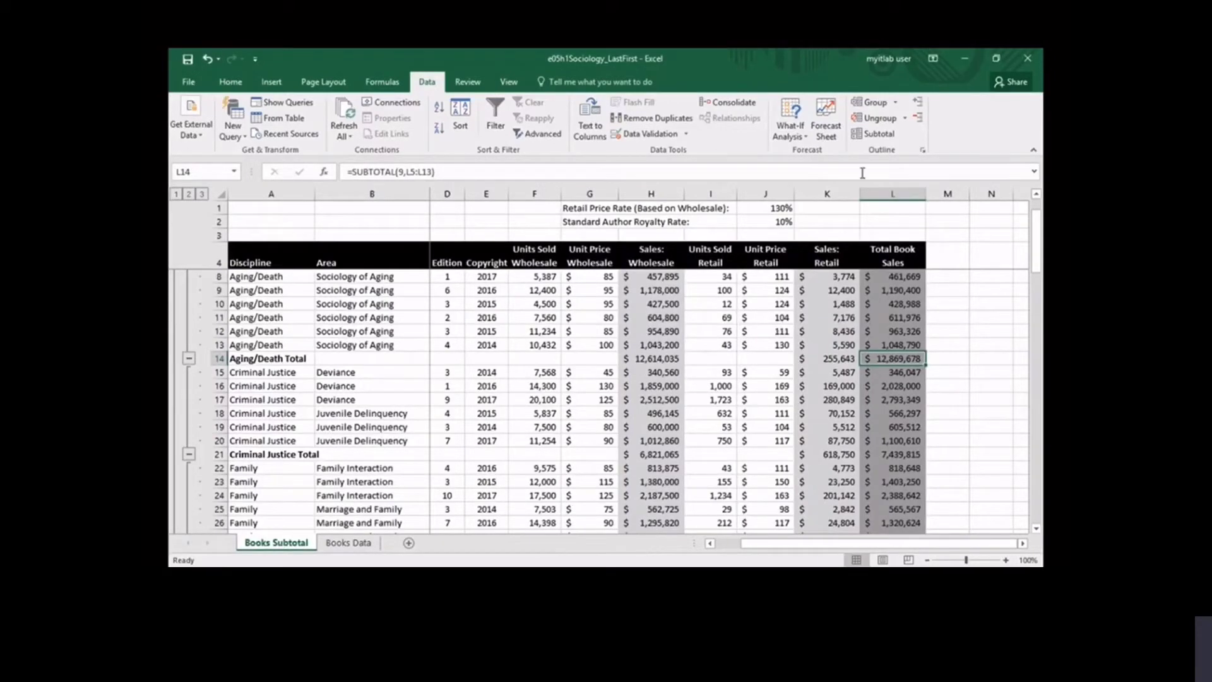
Add second-level Sum subtotals at each change in Area without replacing the current ones, and inspect the Sociology of Aging subtotal formula for Total Book Sales.
click(879, 134)
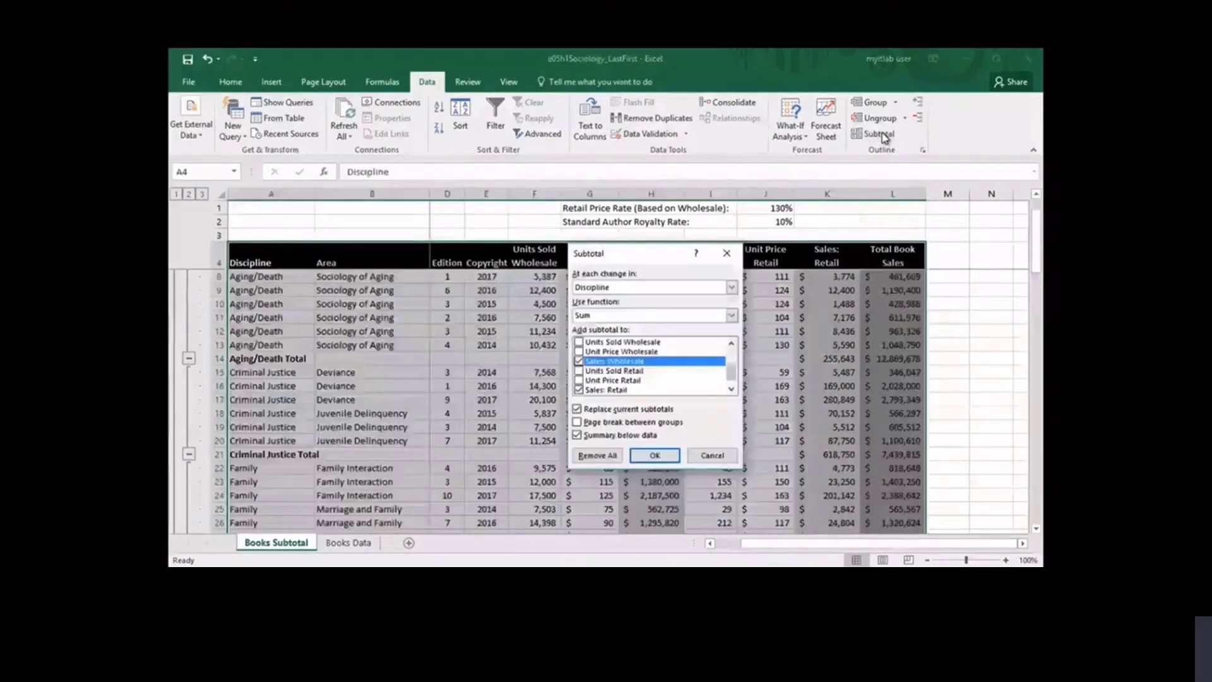
click(731, 287)
click(713, 309)
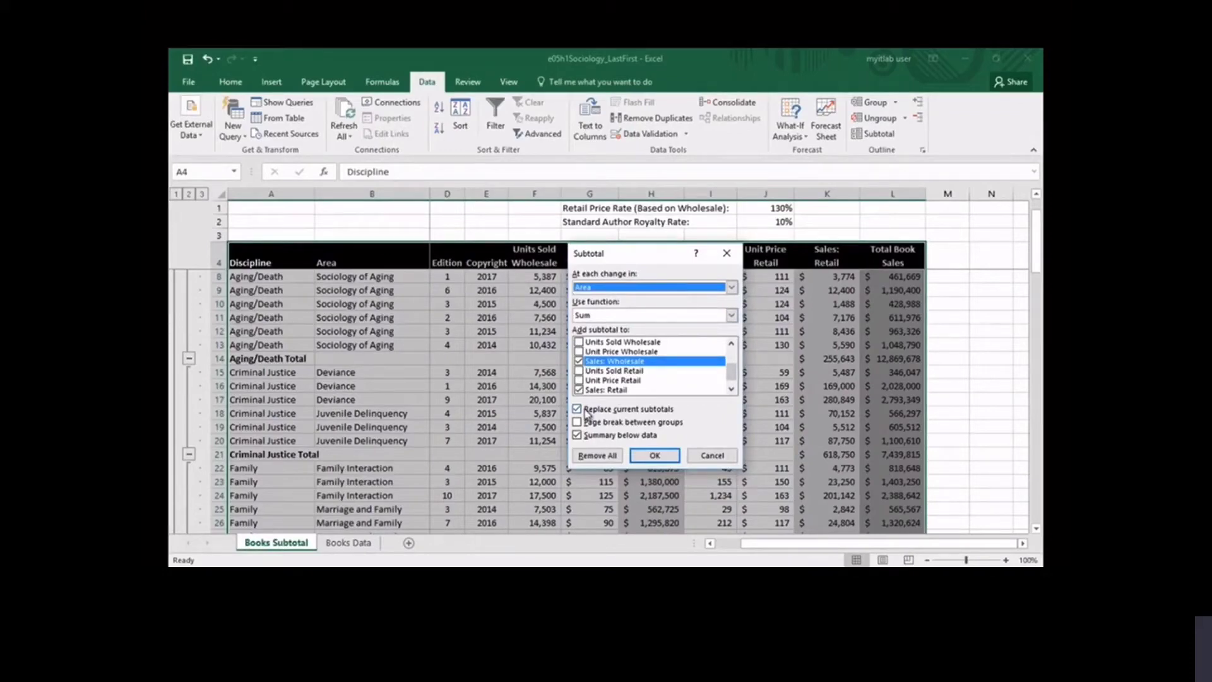
click(587, 410)
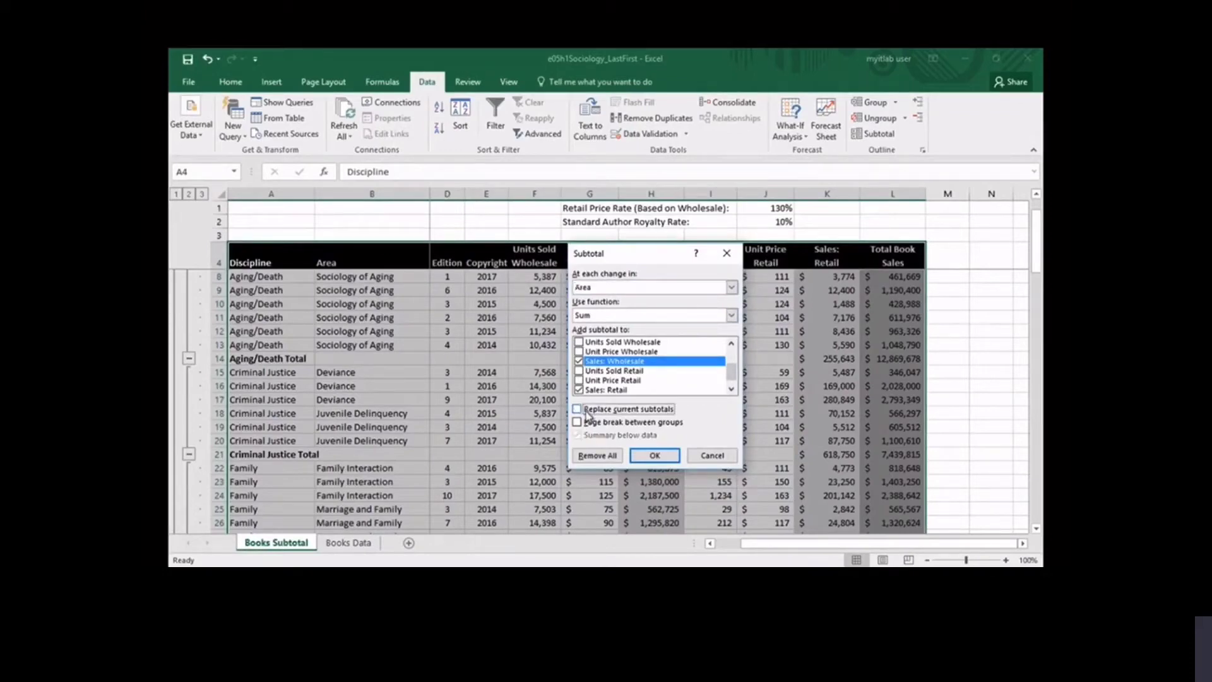
click(649, 455)
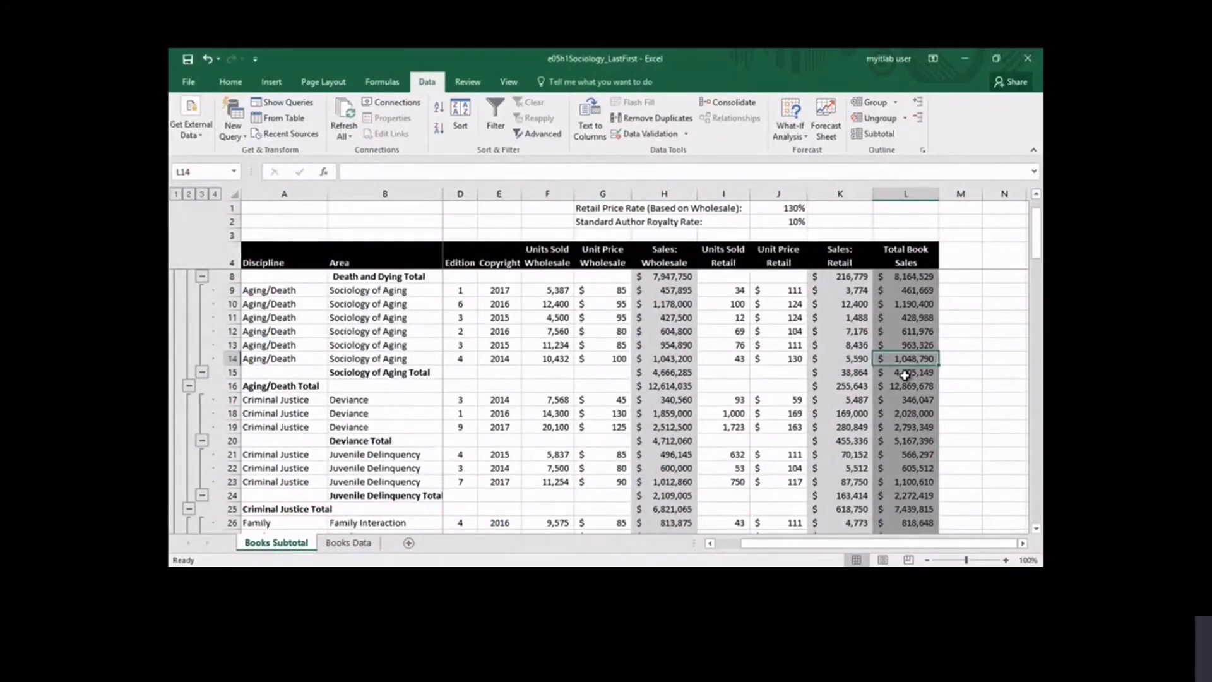
click(905, 374)
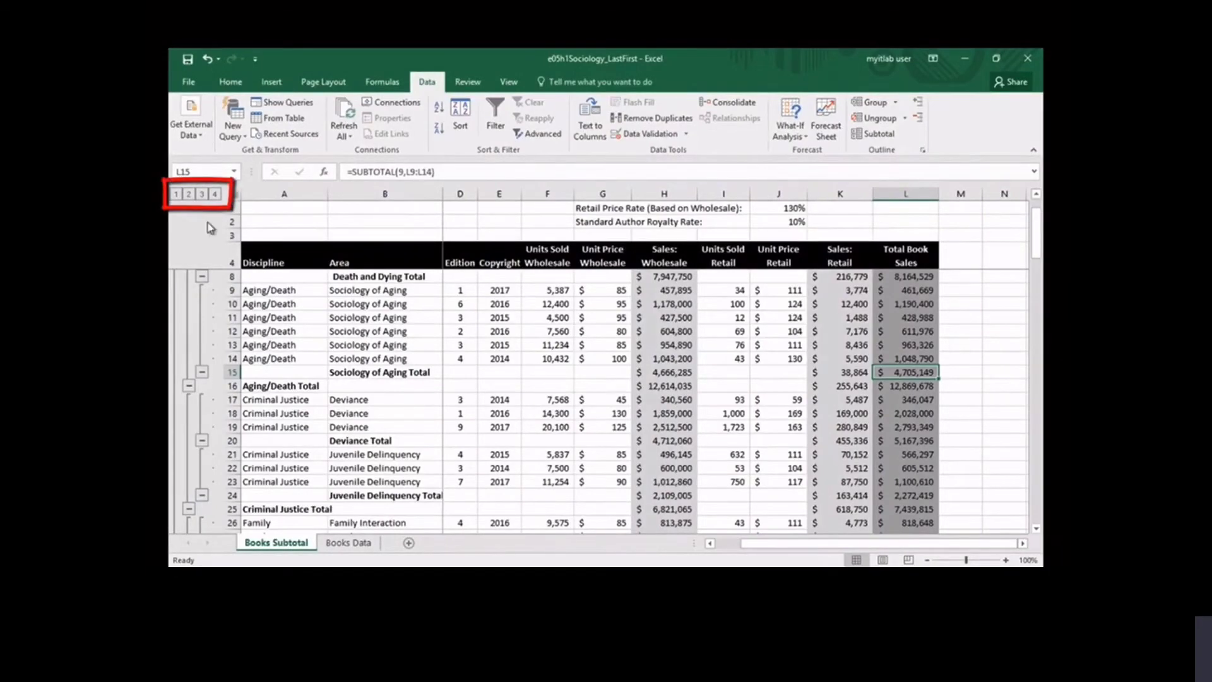
View the subtotaled data at outline levels 1, 2 and 3, and return to full detail at level 4.
click(177, 194)
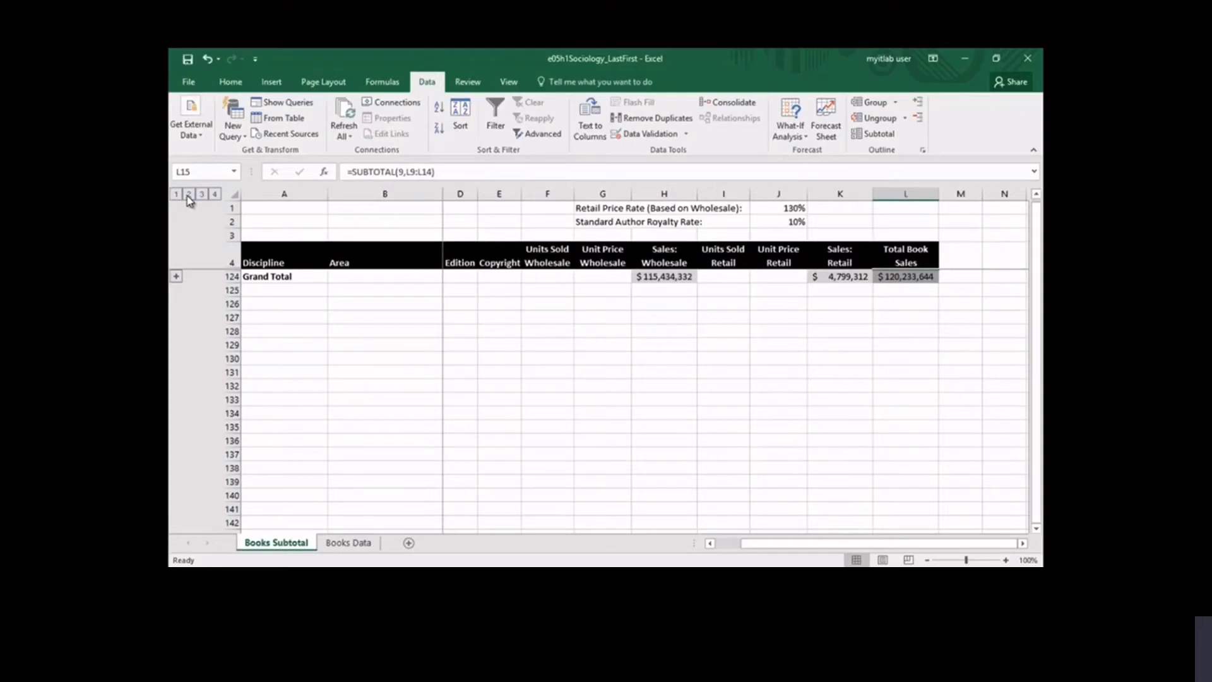
click(188, 195)
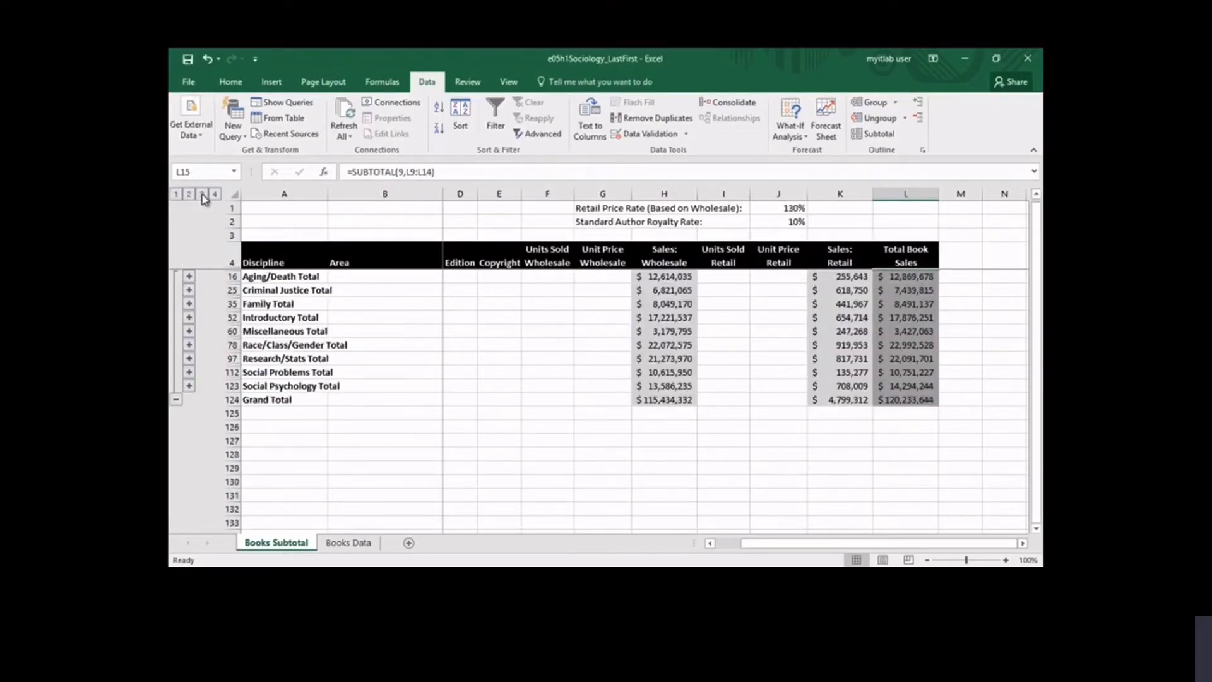
click(202, 195)
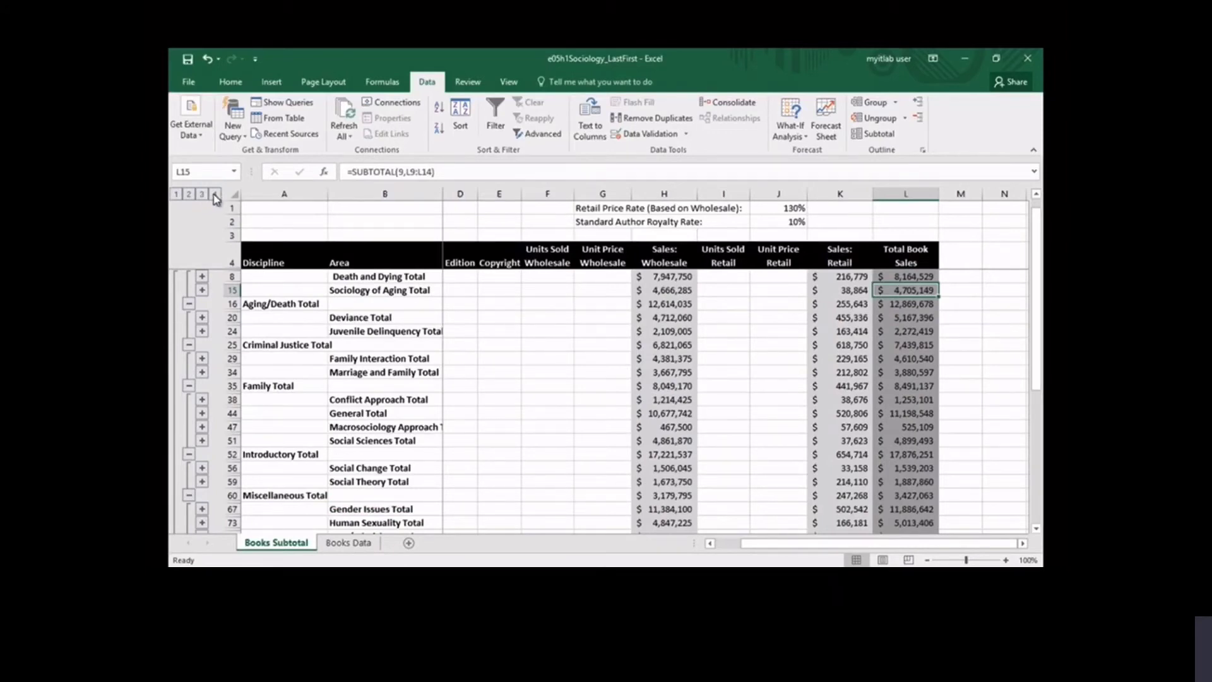
click(215, 195)
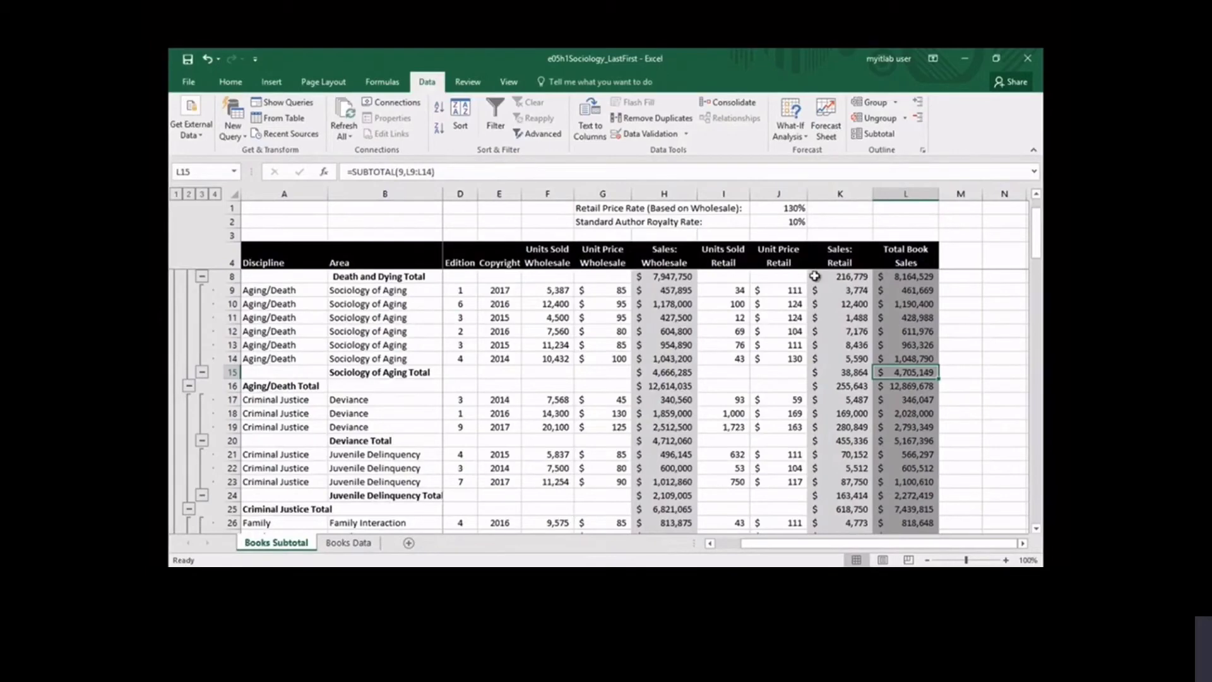
Apply Auto Outline to the subtotaled data, agreeing to modify the existing outline.
click(897, 103)
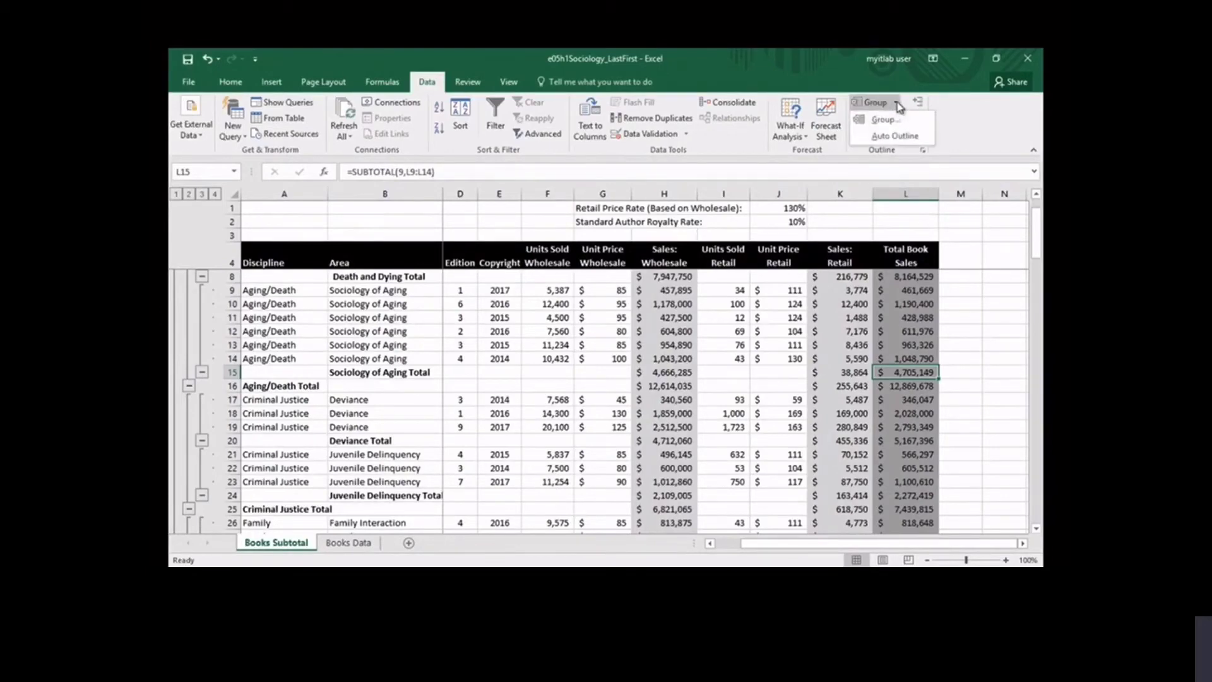
click(897, 136)
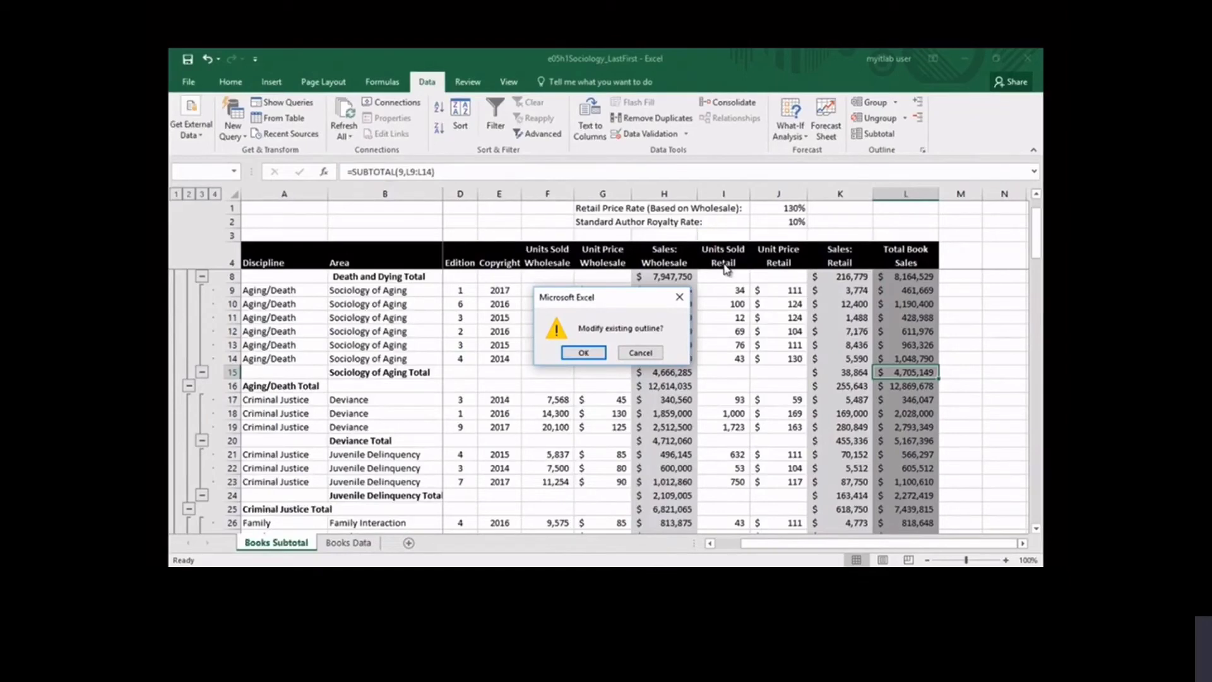
click(585, 353)
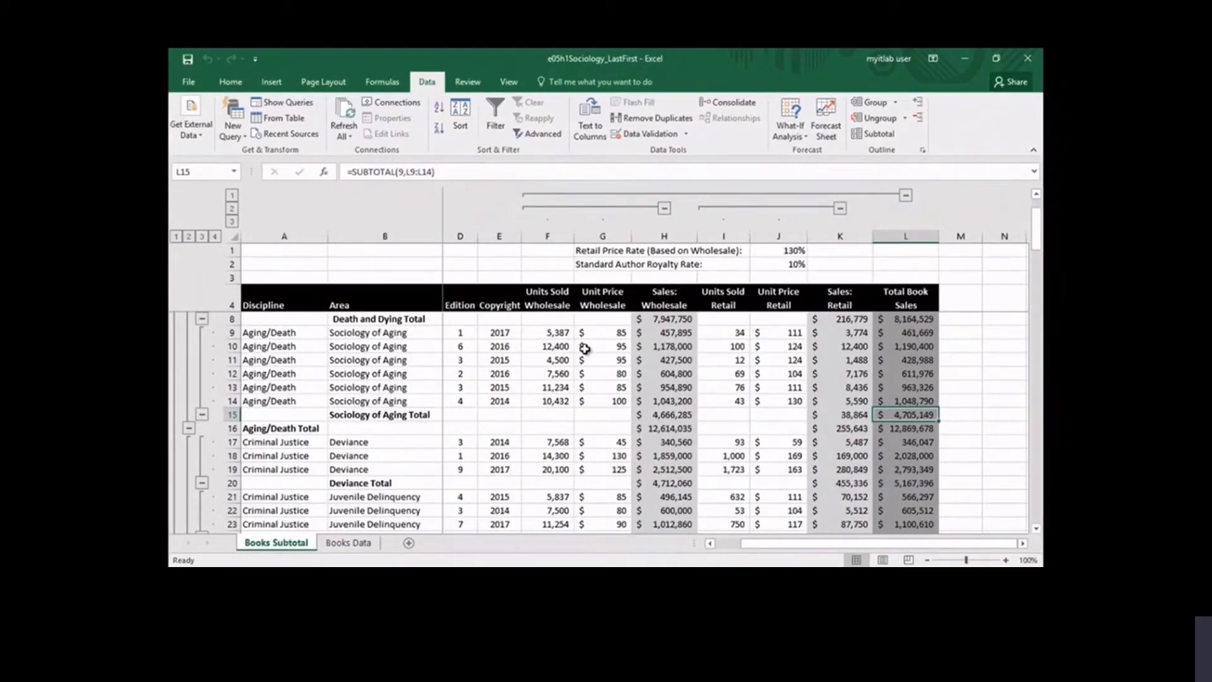
Collapse and re-expand the Total Book Sales column group, and collapse the column groups under Sales: Wholesale and Sales: Retail.
click(905, 195)
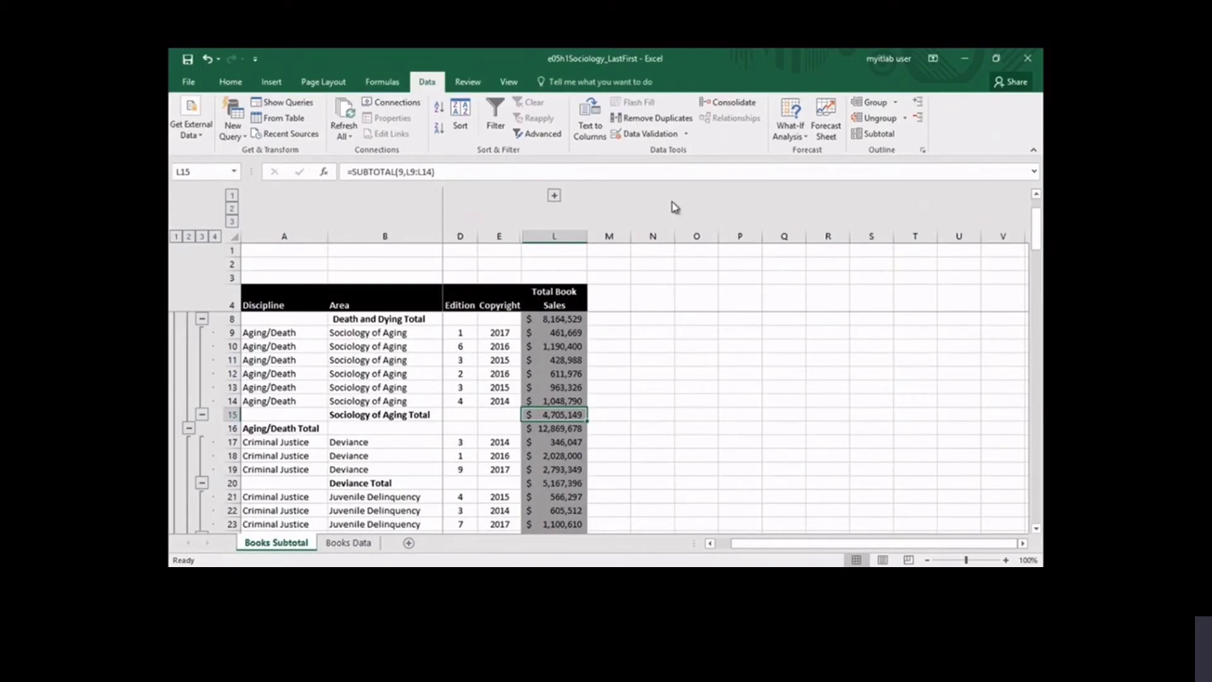
click(555, 197)
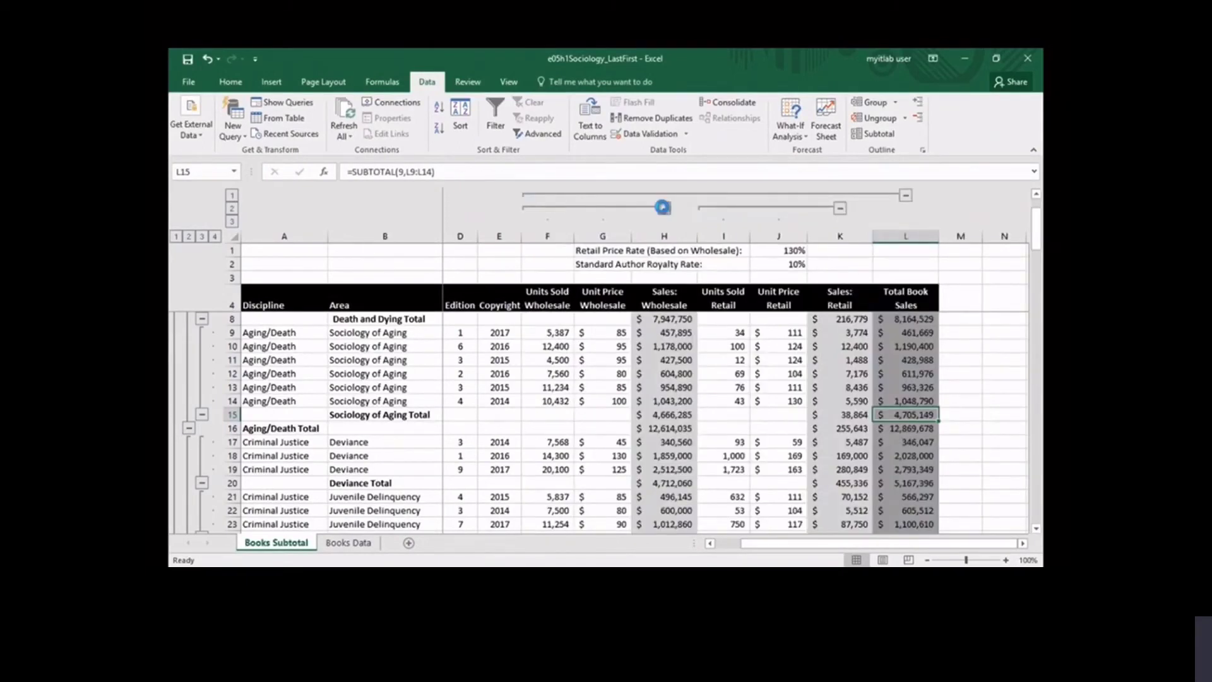
click(664, 208)
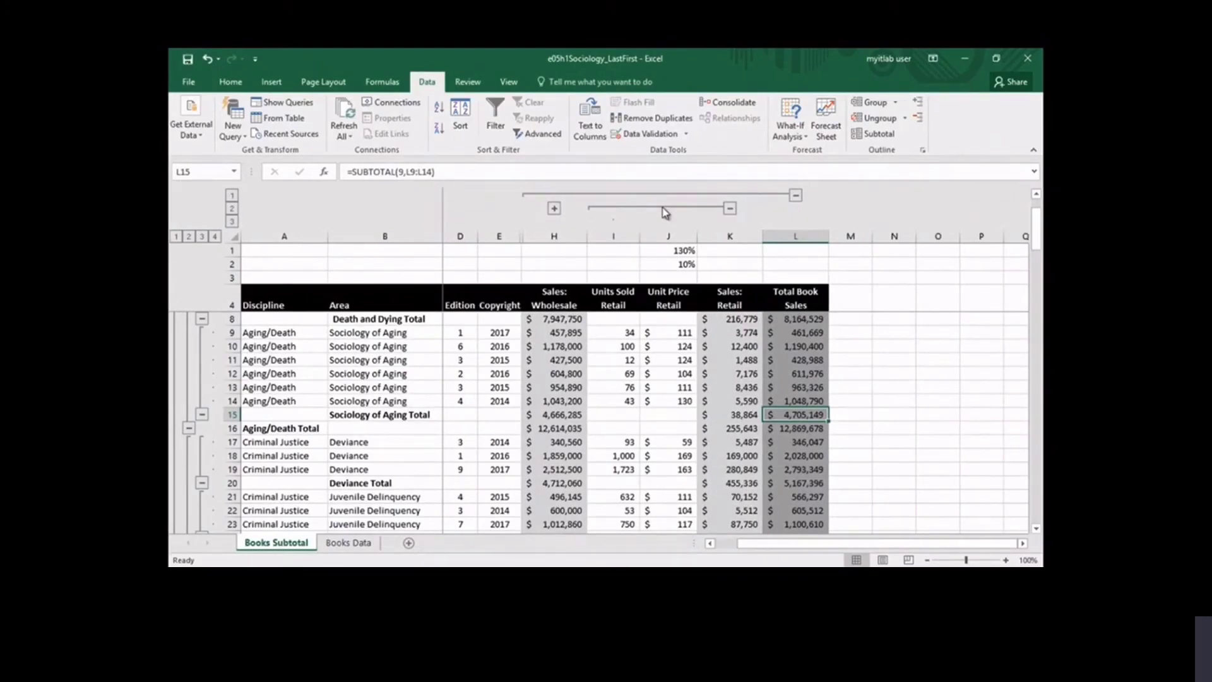
click(729, 209)
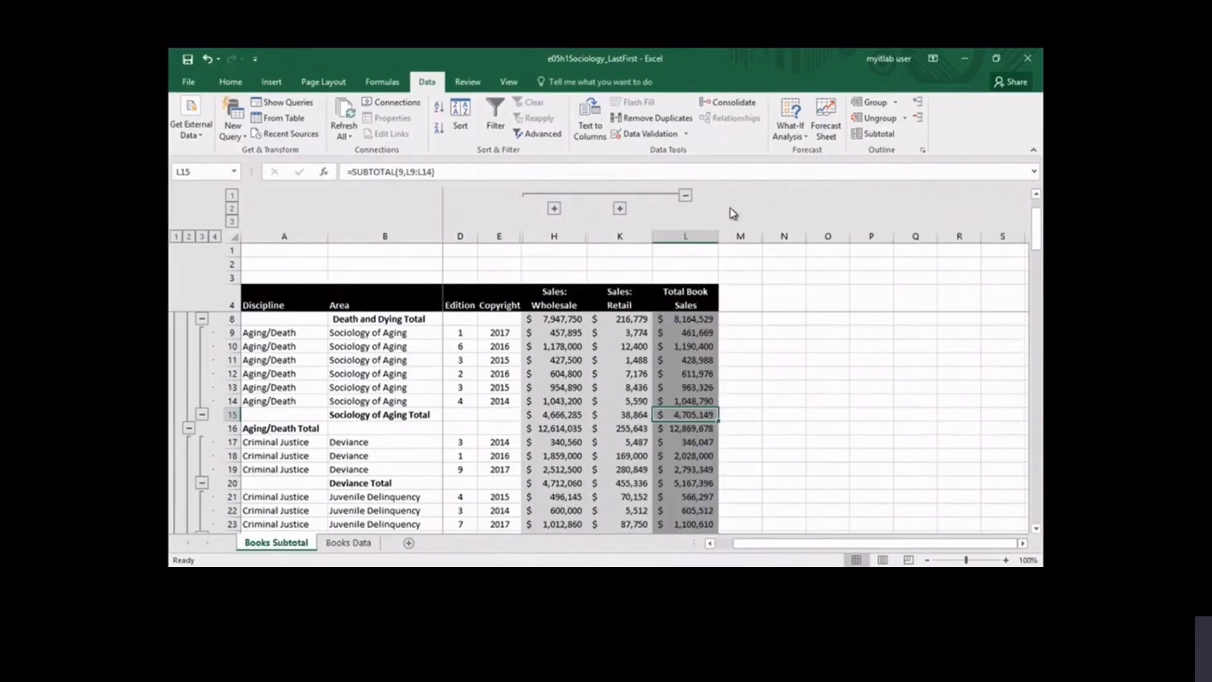